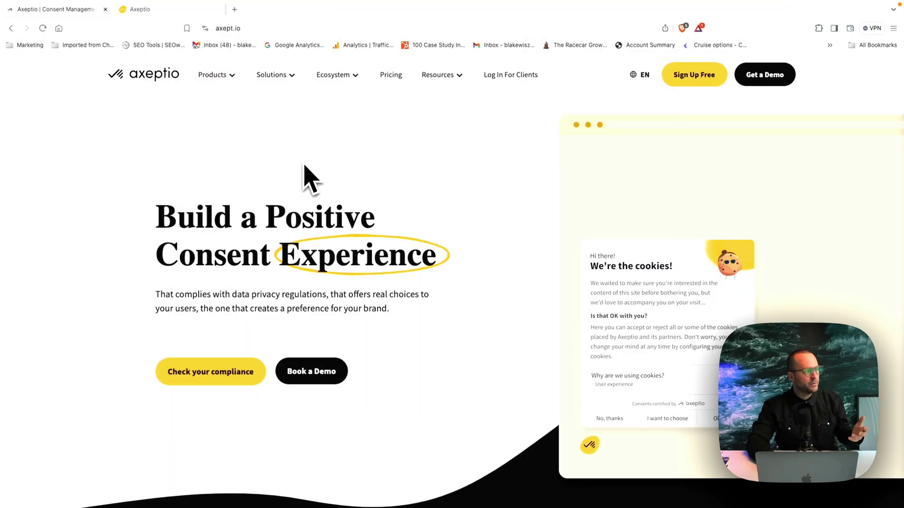
- Switch to the Axeptio admin tab listing the wtec and Chasingcreative projects
left_click(159, 14)
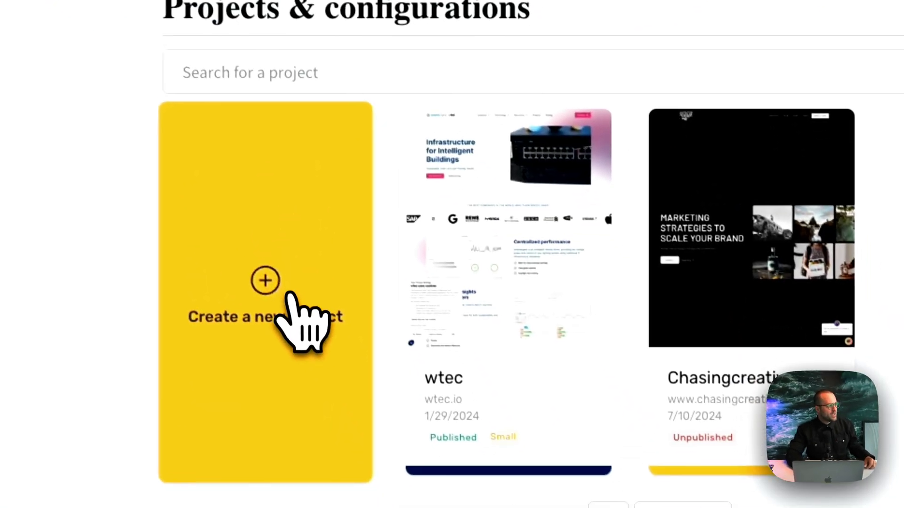
- Look at the new-project form, then go back to the project list without creating one
left_click(289, 296)
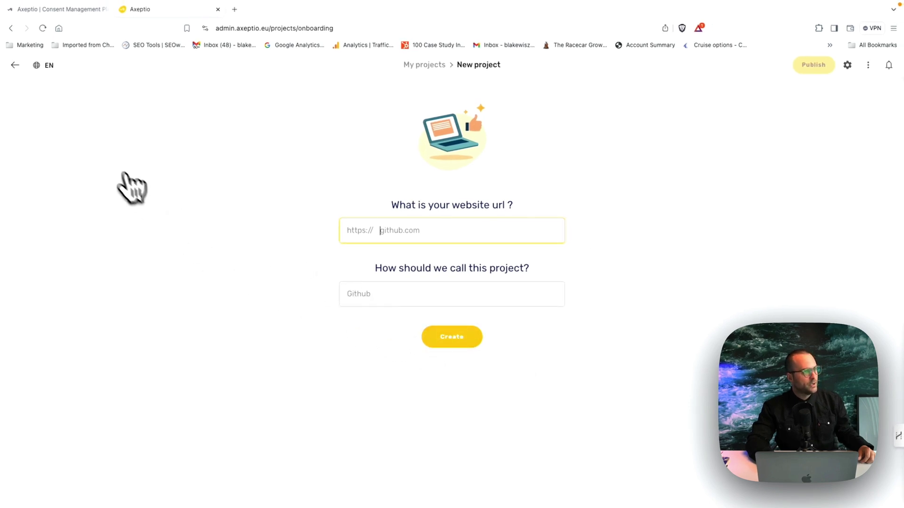
left_click(15, 65)
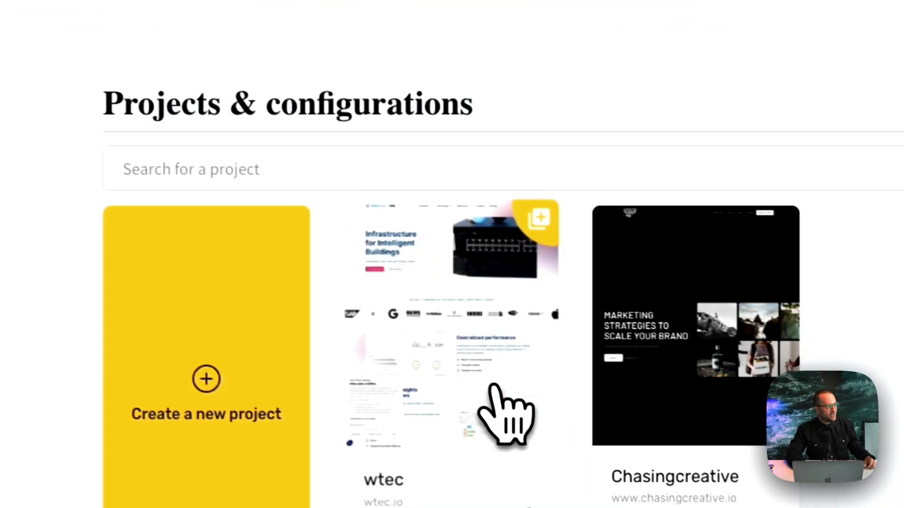
- Open the Chasingcreative project to show its four consent products
left_click(572, 370)
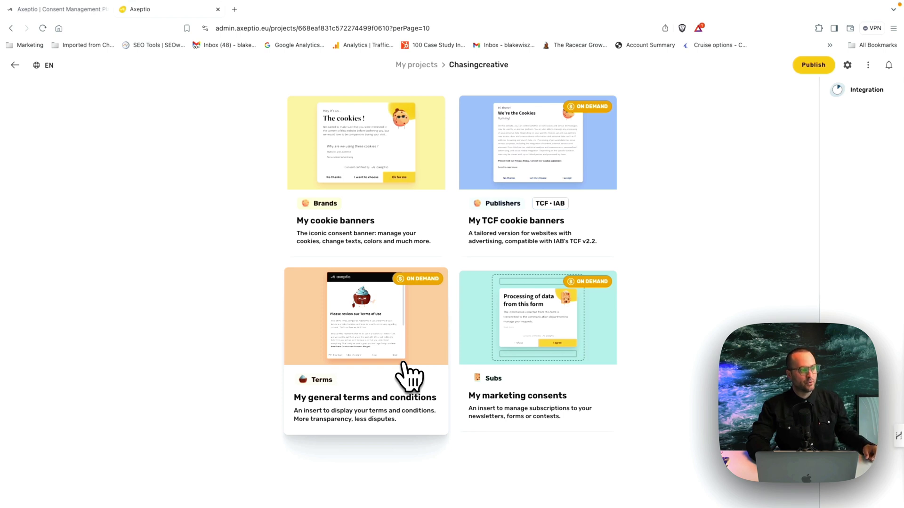
- Open the project's Integration panel and browse the CMS documentation links for WordPress, Shopify and Wix
left_click(866, 90)
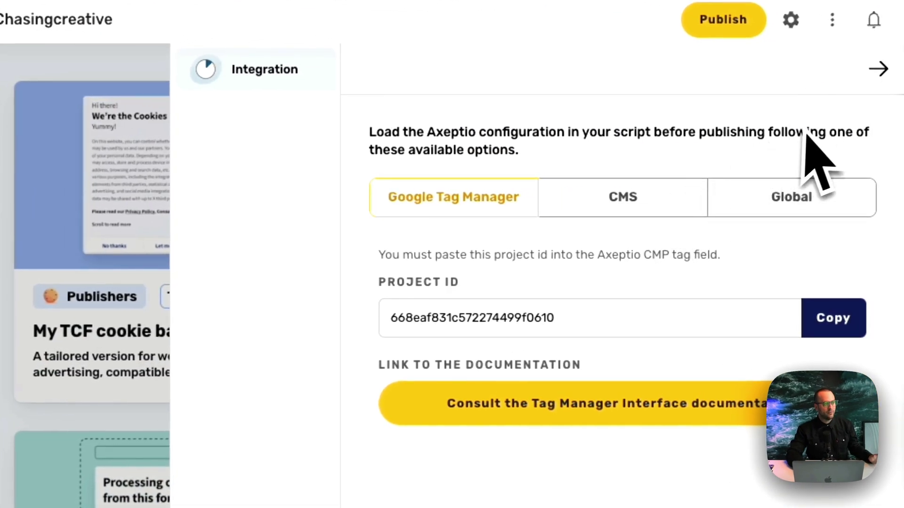
left_click(628, 201)
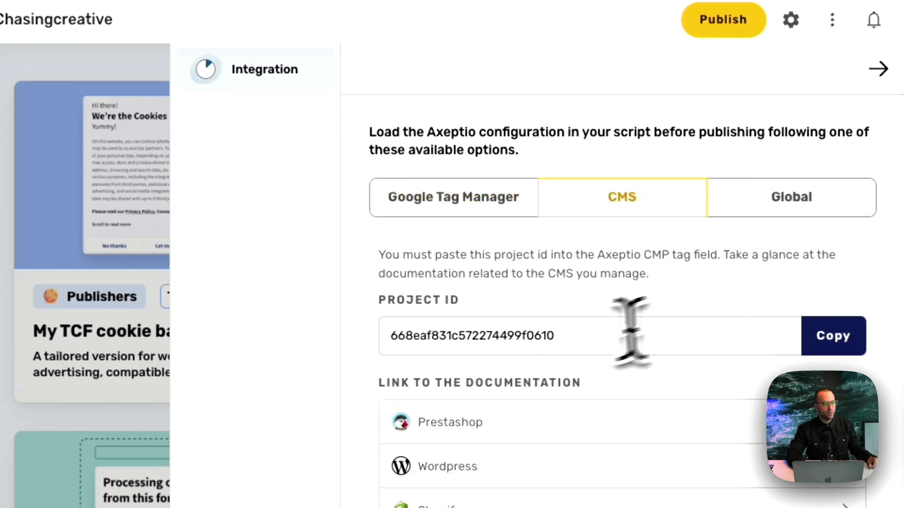
scroll(495, 249, "down", 3)
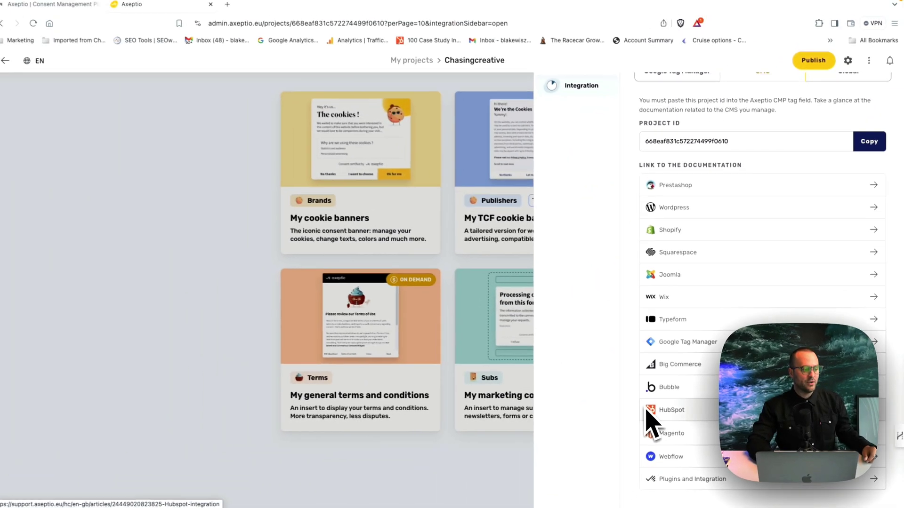
scroll(624, 334, "up", 3)
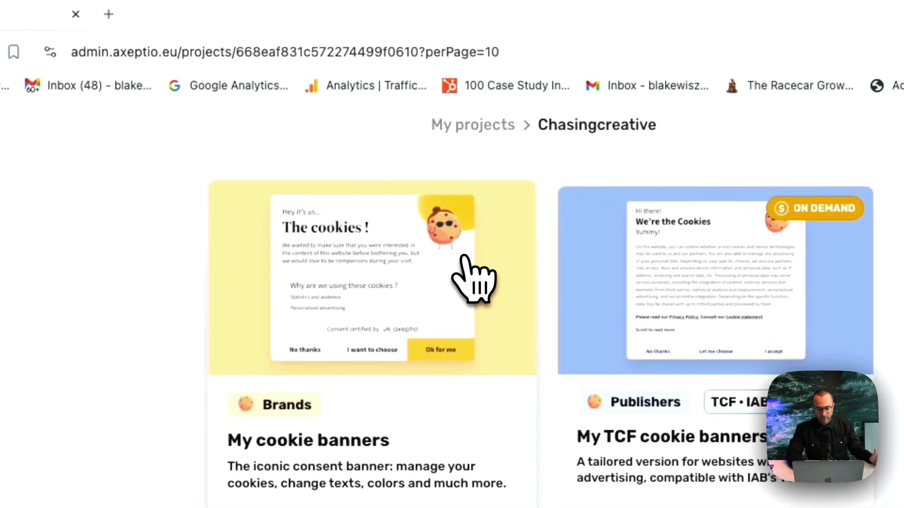
- Create a new cookie configuration and open the English Chasingcreative Cookies entry for editing
left_click(464, 258)
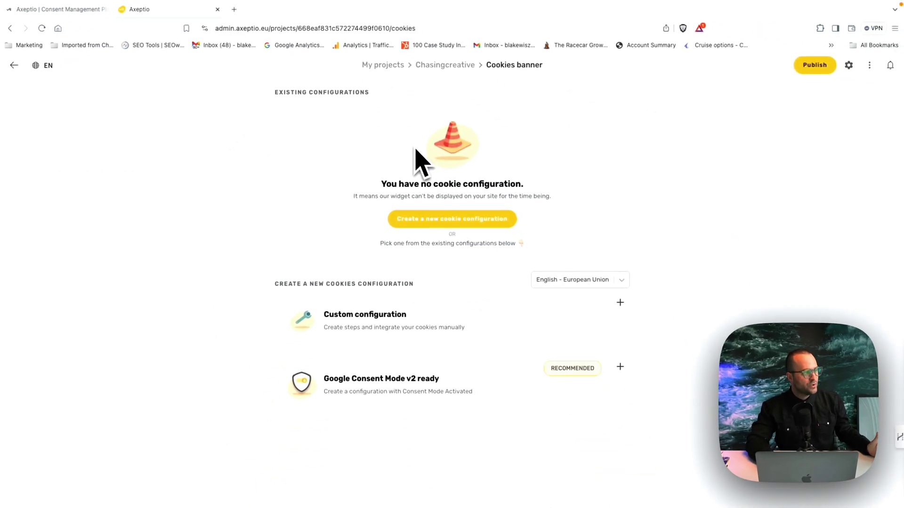
left_click(447, 219)
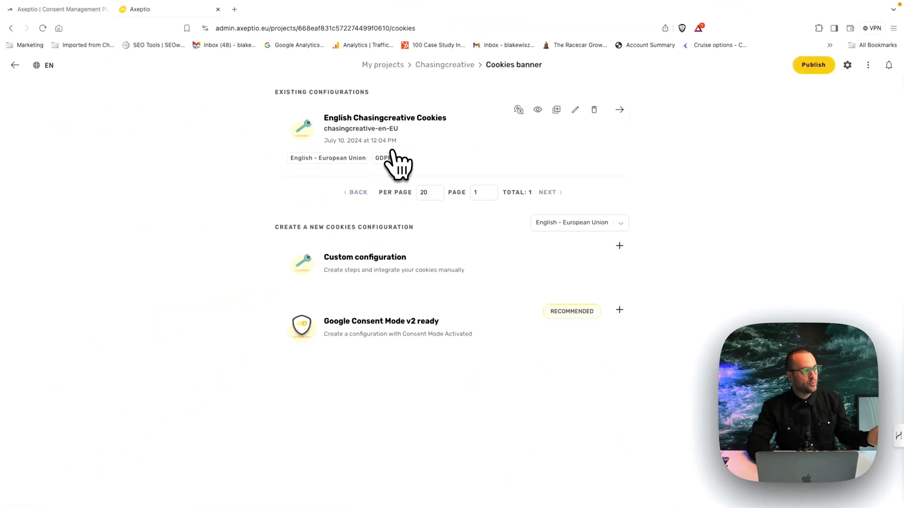
left_click(391, 155)
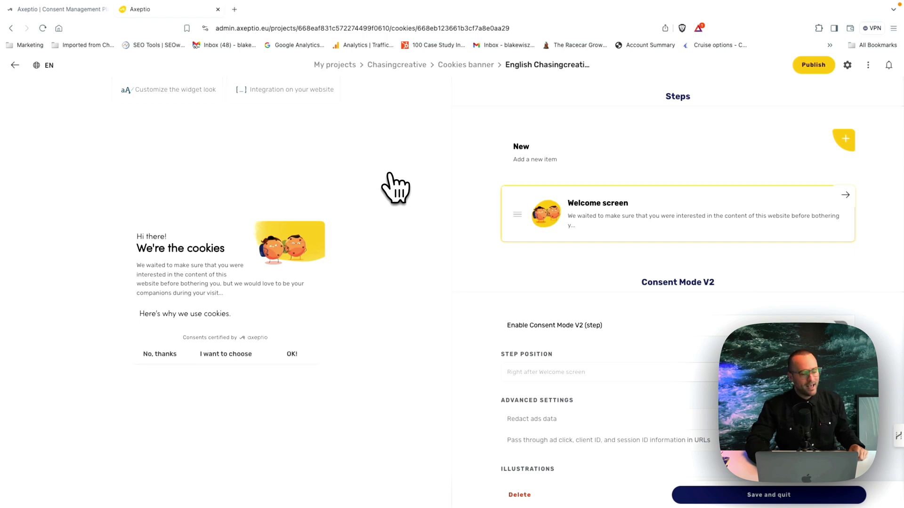
left_click(288, 91)
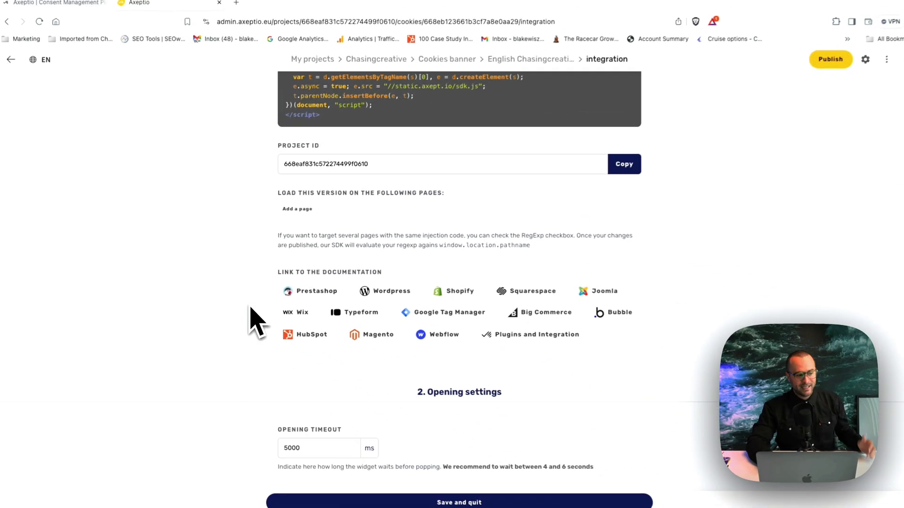
scroll(251, 308, "down", 2)
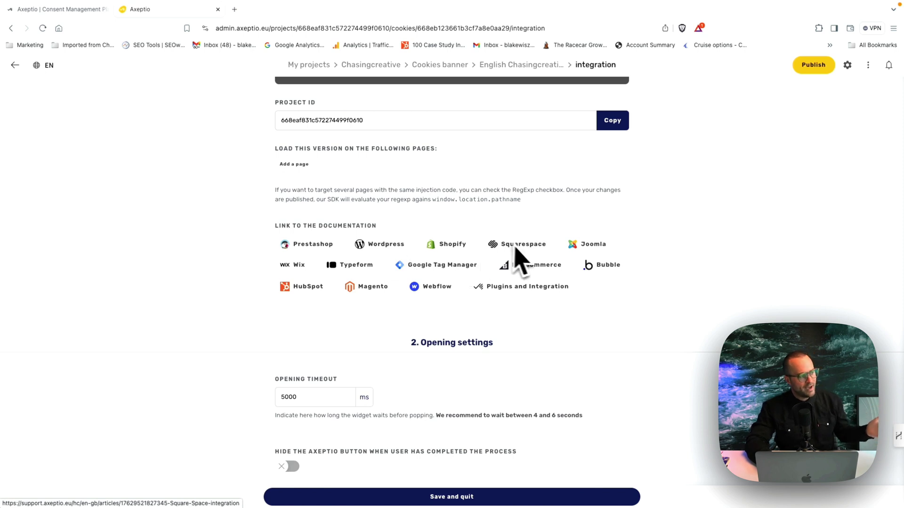
scroll(536, 266, "down", 1)
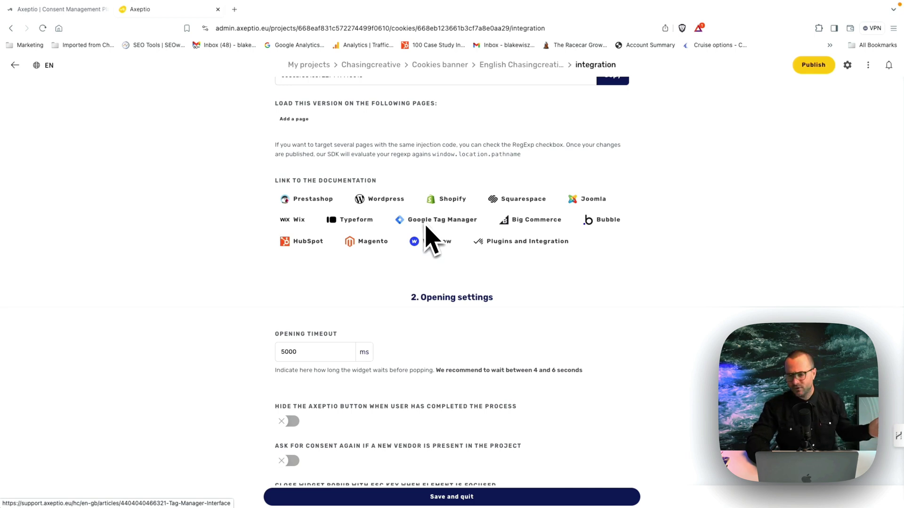
scroll(428, 237, "down", 1)
scroll(563, 245, "down", 3)
scroll(563, 244, "down", 1)
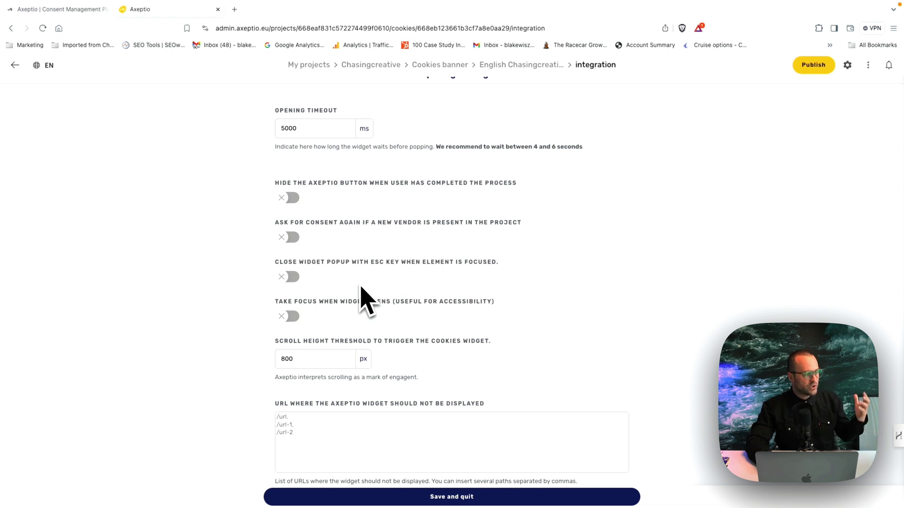
scroll(362, 299, "down", 2)
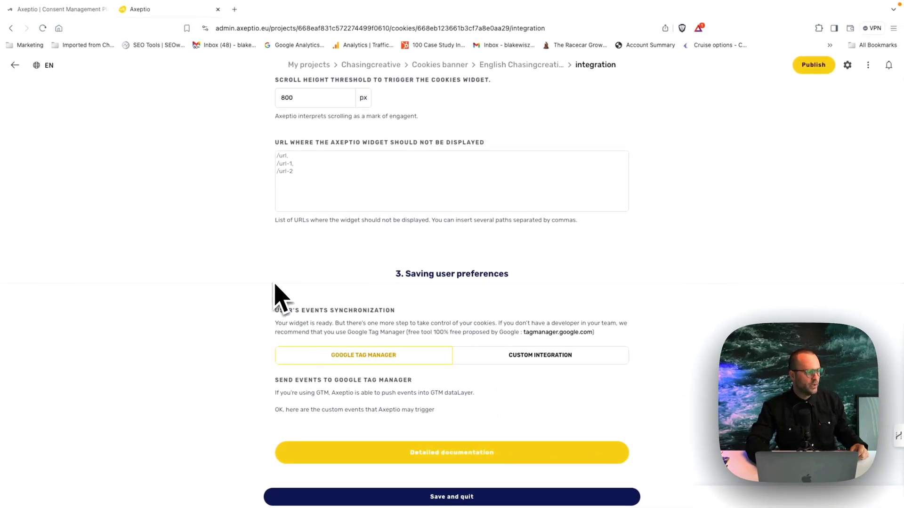
scroll(278, 293, "up", 10)
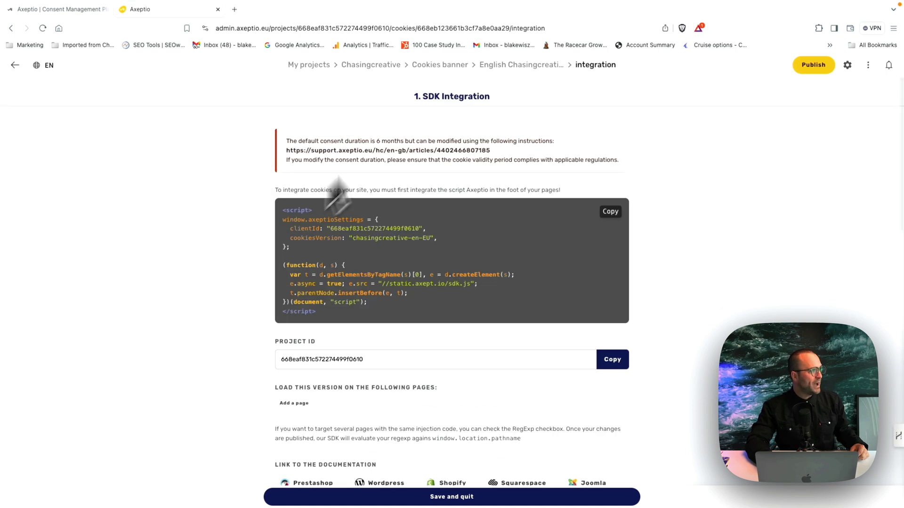
- Open the Welcome screen step and try right and centered title alignment, ending on left
left_click(489, 65)
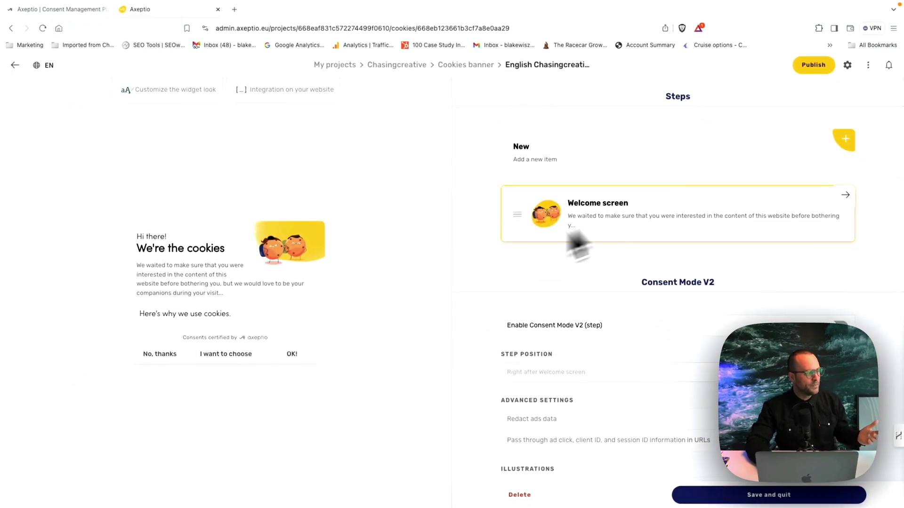
left_click(532, 231)
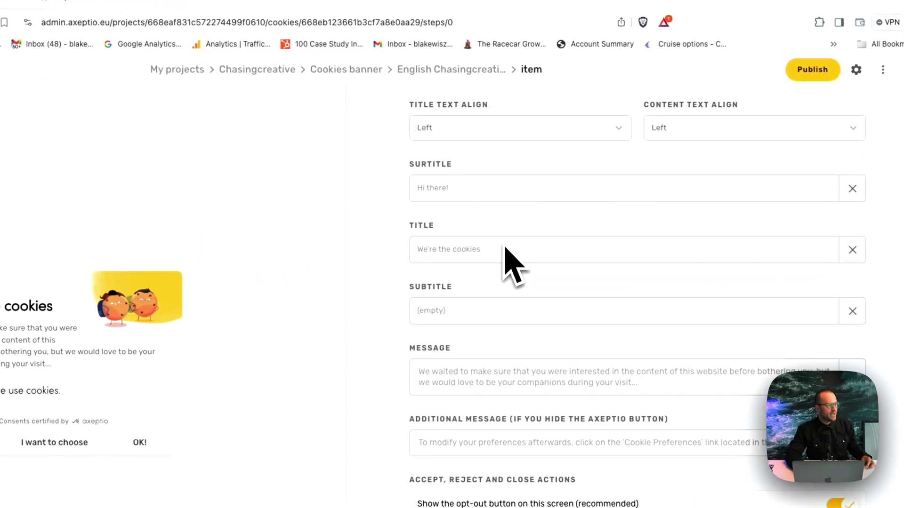
left_click(523, 136)
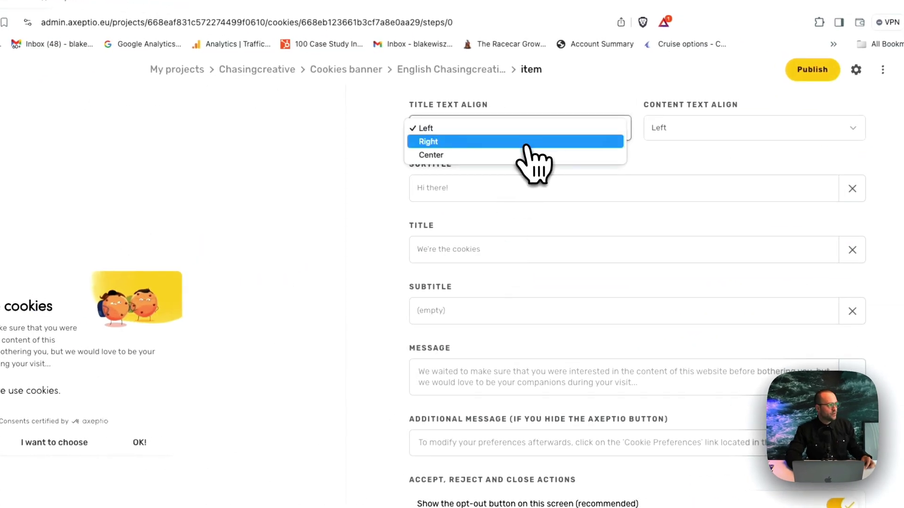
left_click(527, 141)
left_click(528, 135)
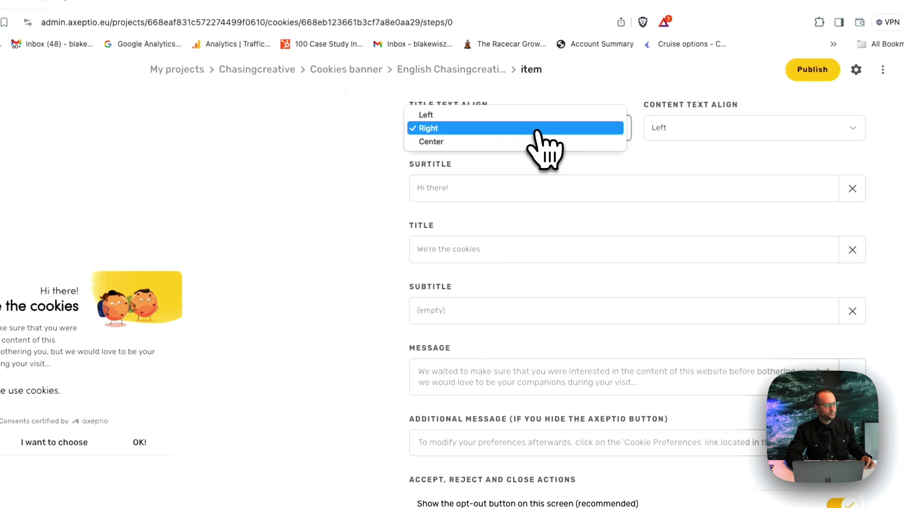
left_click(537, 143)
left_click(535, 138)
left_click(516, 103)
- Try right and centered alignment for the message text, keeping it left-aligned
left_click(678, 127)
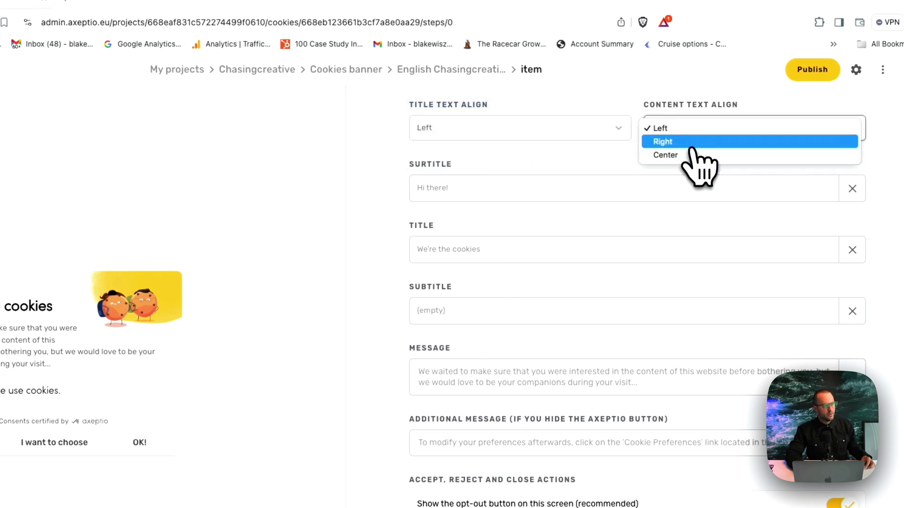
left_click(688, 142)
left_click(690, 141)
left_click(692, 139)
left_click(695, 131)
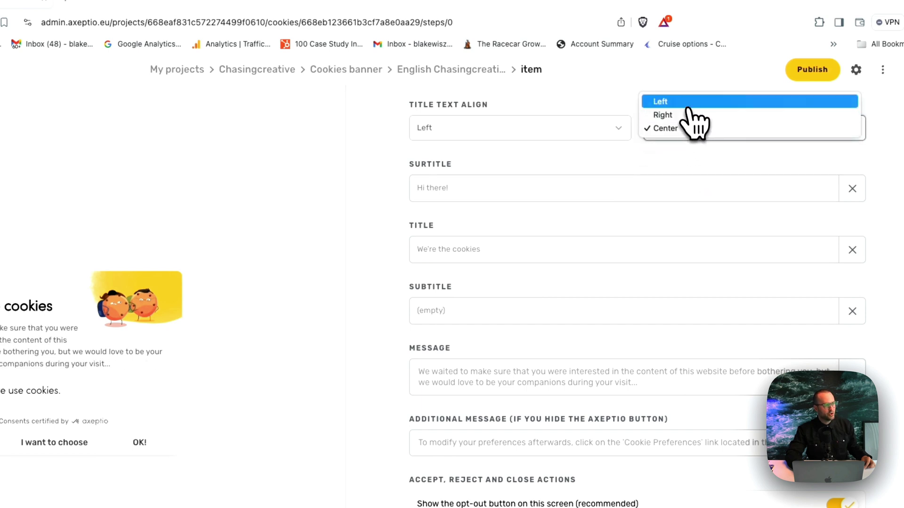
left_click(687, 103)
- Enter 'Welcome home' as the welcome screen surtitle
left_click(610, 188)
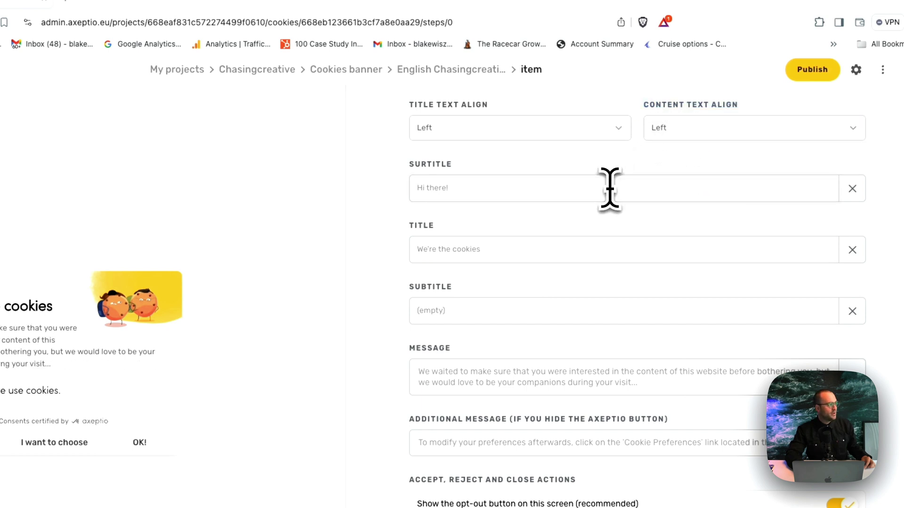
type("Welc")
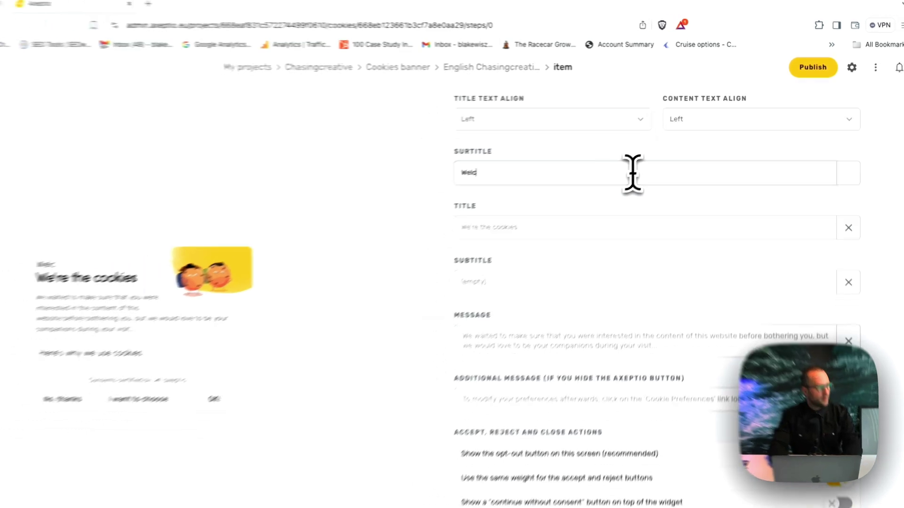
type("ome home")
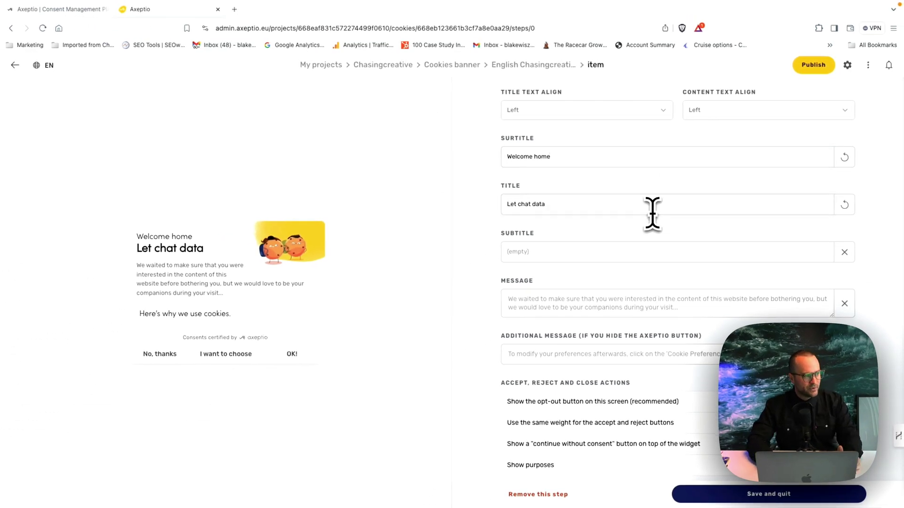
left_click(667, 252)
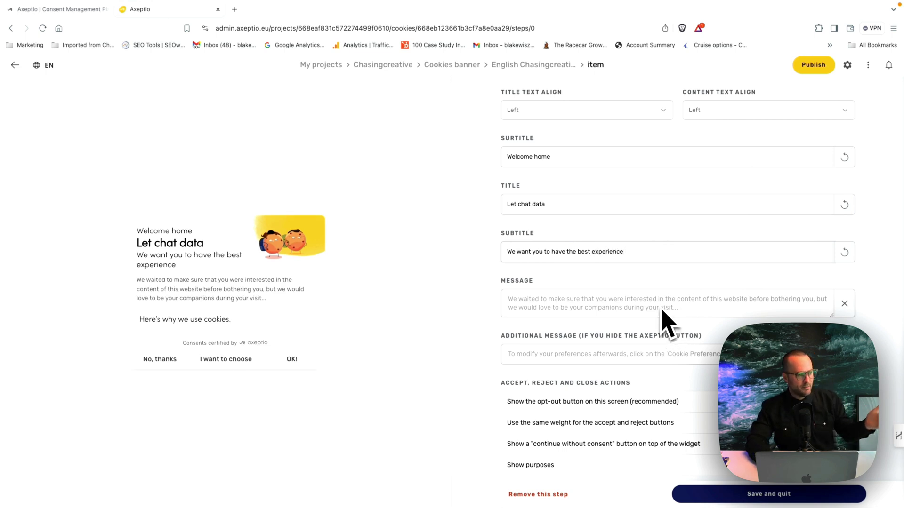
scroll(666, 324, "down", 2)
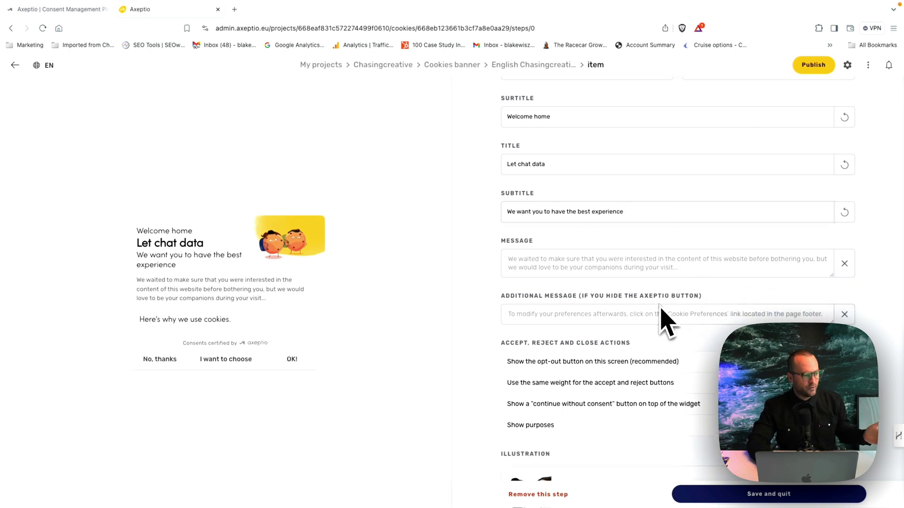
scroll(664, 320, "down", 3)
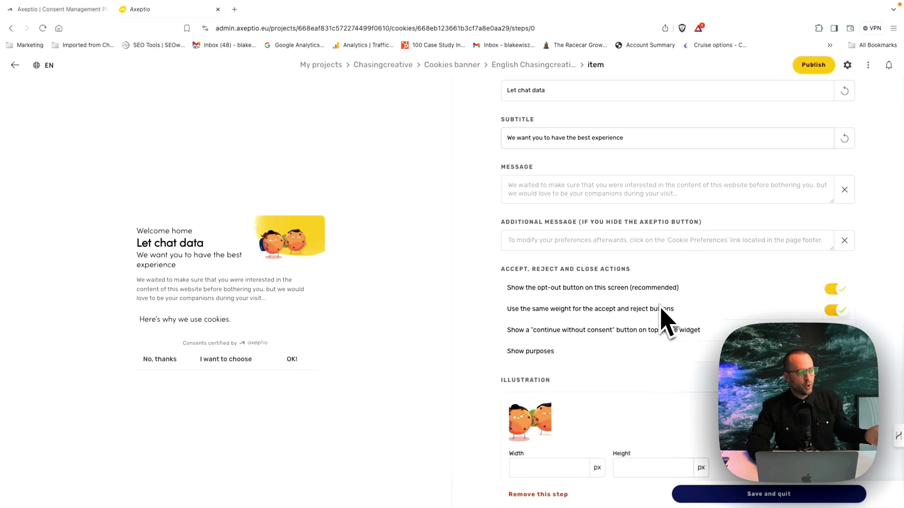
scroll(666, 324, "down", 2)
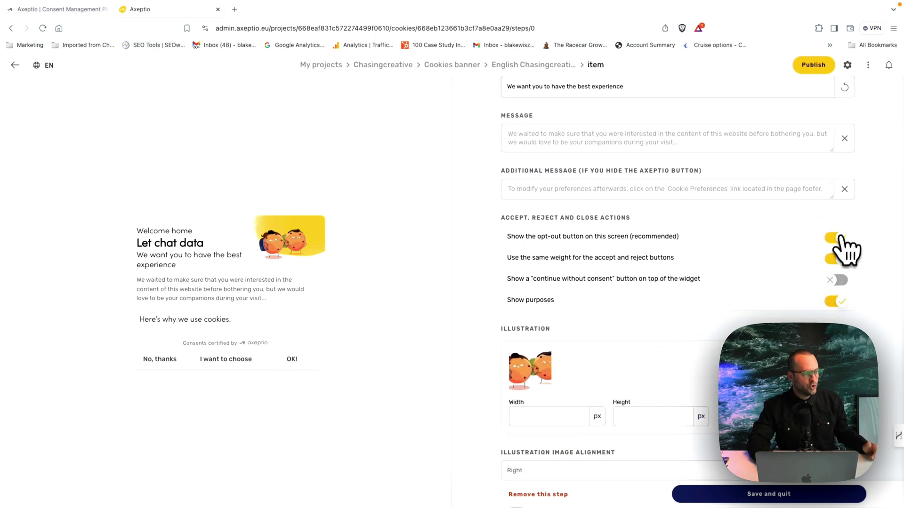
left_click(808, 208)
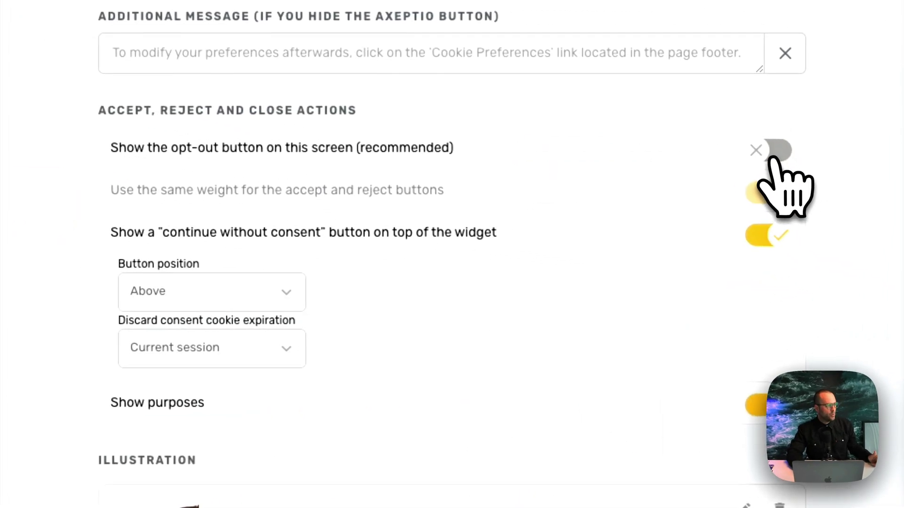
left_click(772, 151)
left_click(775, 192)
left_click(774, 190)
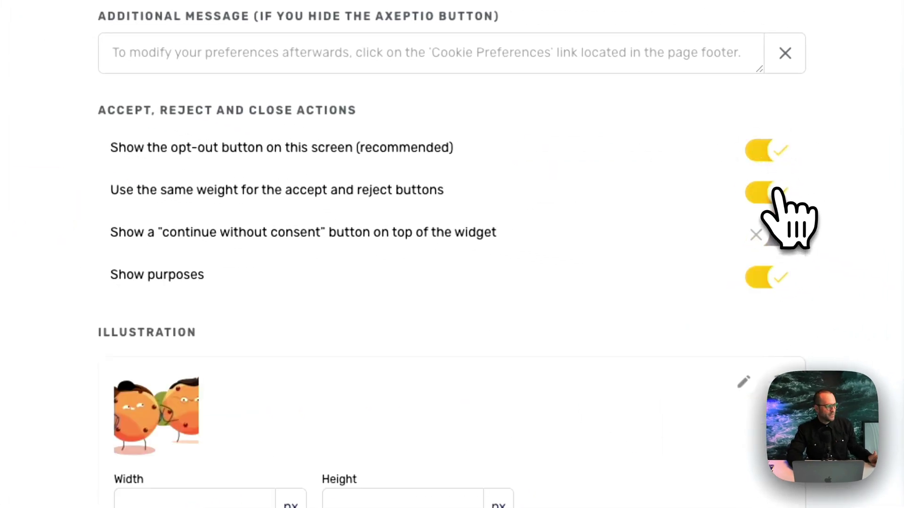
left_click(765, 234)
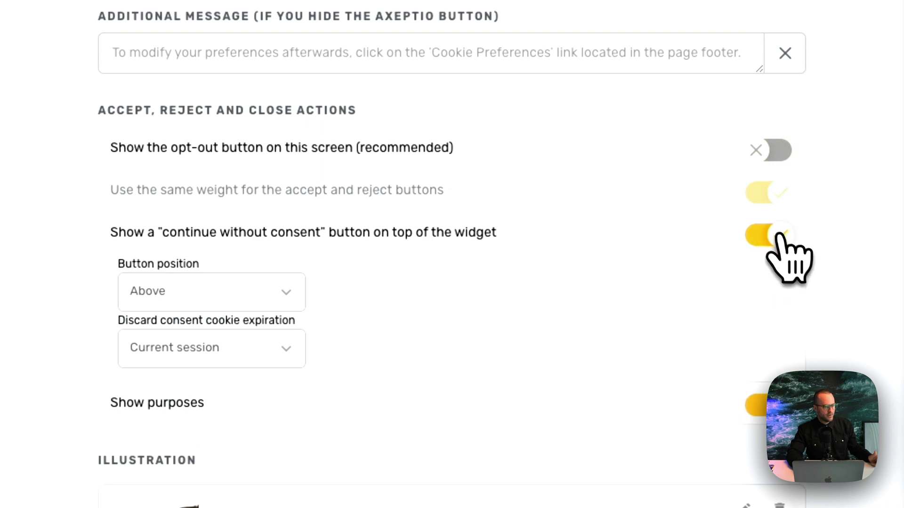
left_click(765, 235)
left_click(774, 197)
left_click(774, 198)
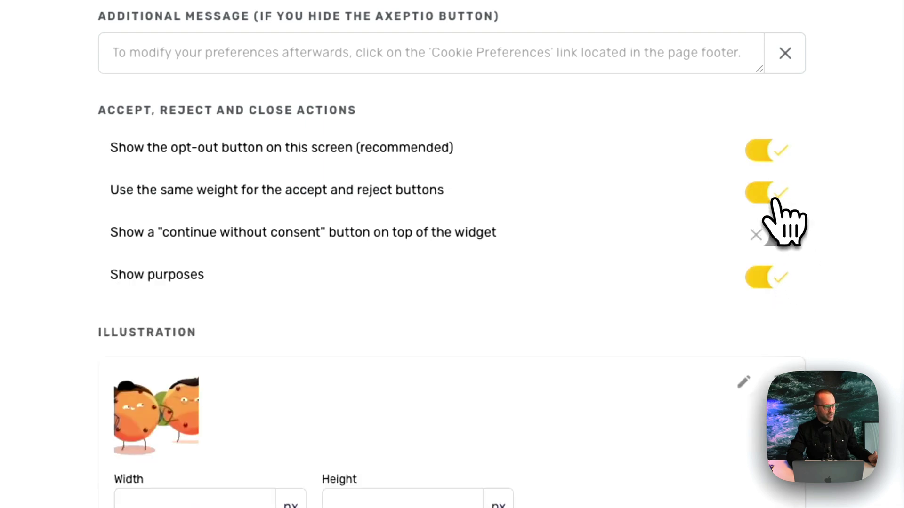
left_click(774, 200)
left_click(775, 199)
left_click(777, 279)
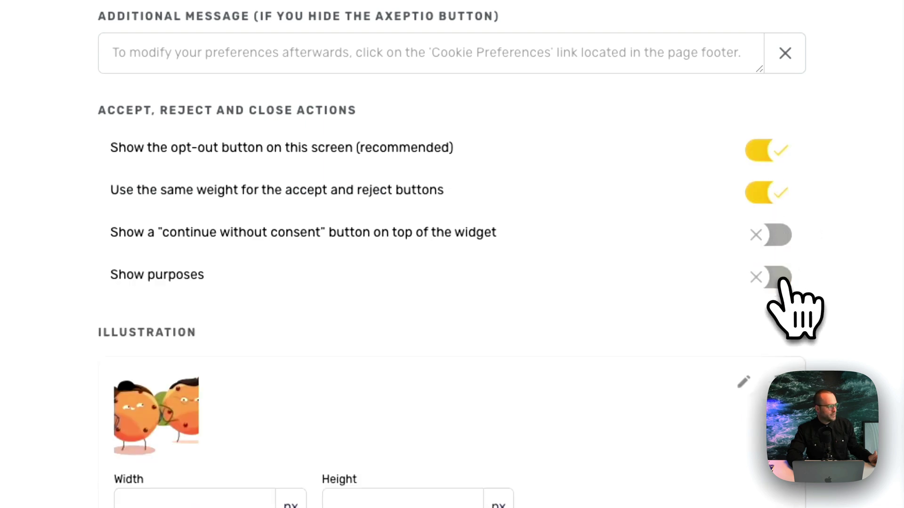
left_click(778, 280)
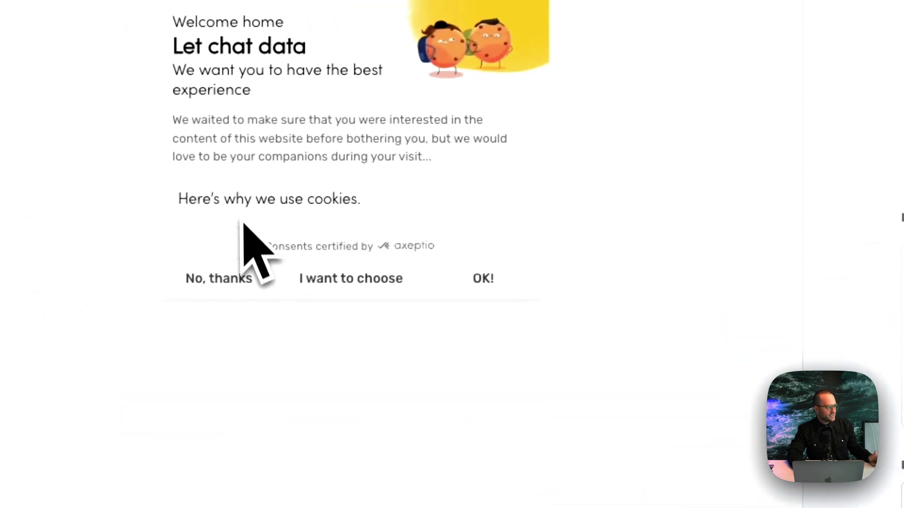
left_click(777, 212)
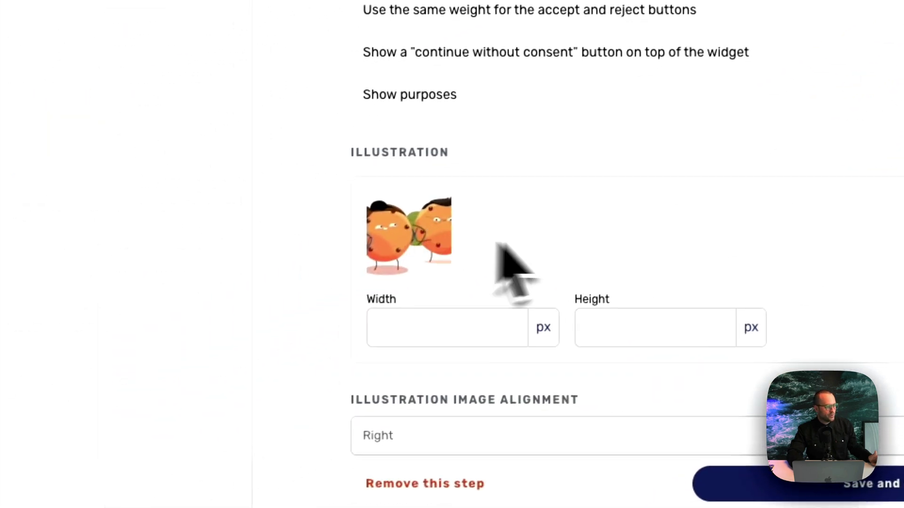
scroll(301, 370, "down", 2)
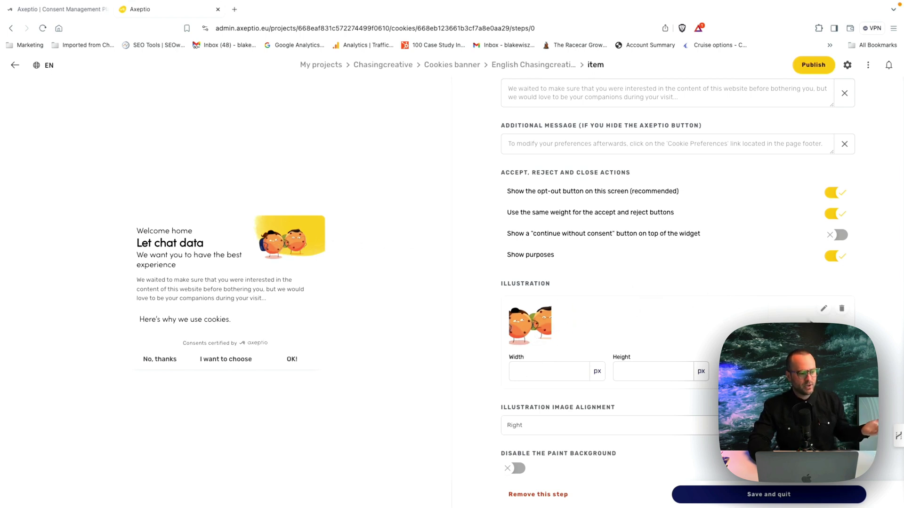
scroll(678, 283, "down", 3)
left_click(809, 354)
left_click(798, 360)
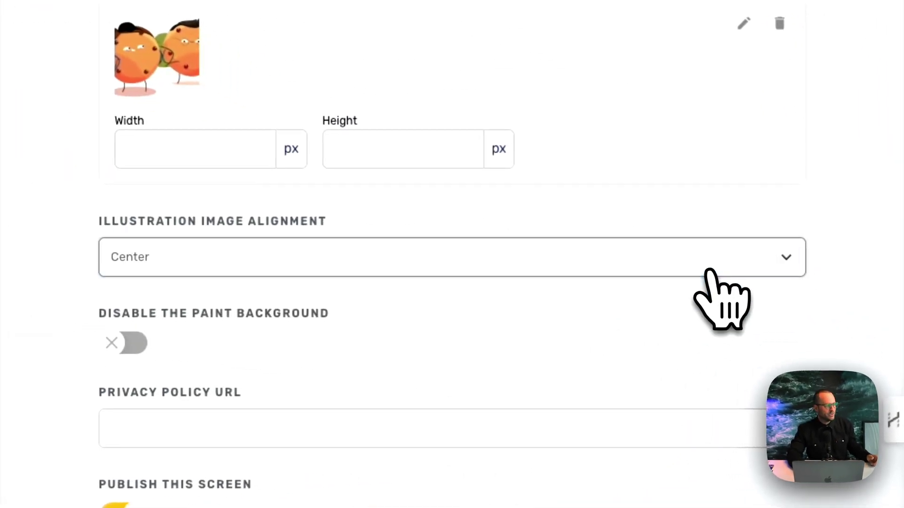
left_click(701, 257)
left_click(673, 237)
left_click(127, 342)
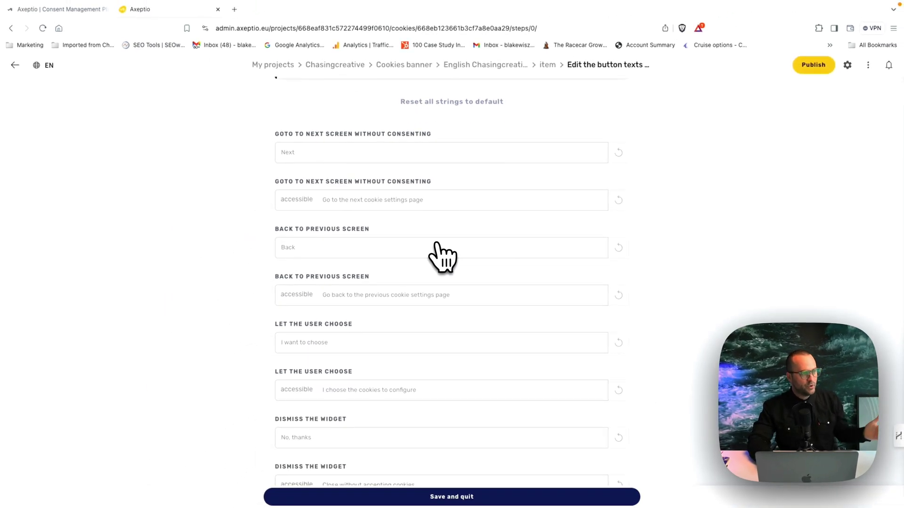
scroll(441, 259, "down", 5)
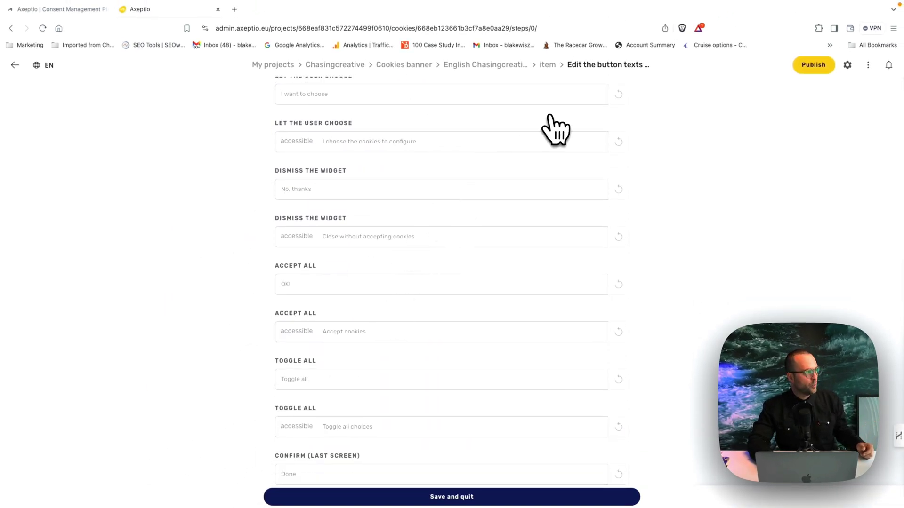
left_click(15, 65)
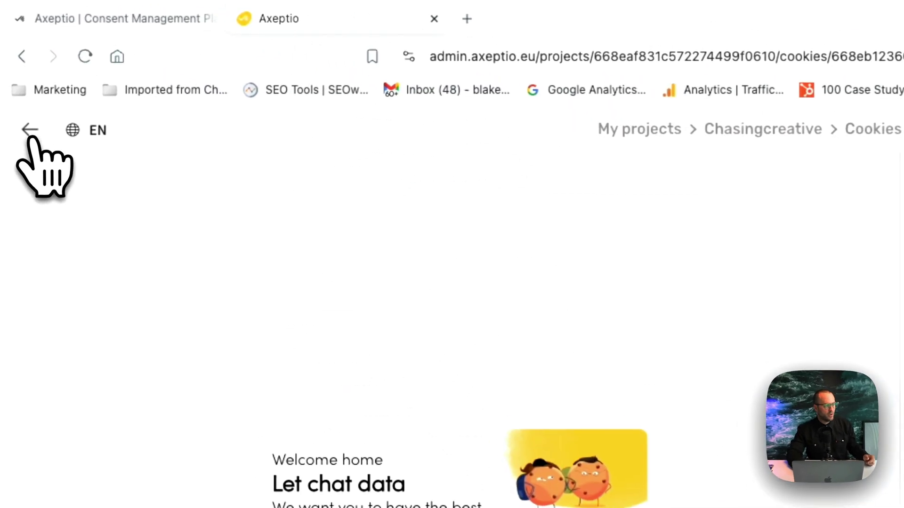
scroll(487, 310, "up", 10)
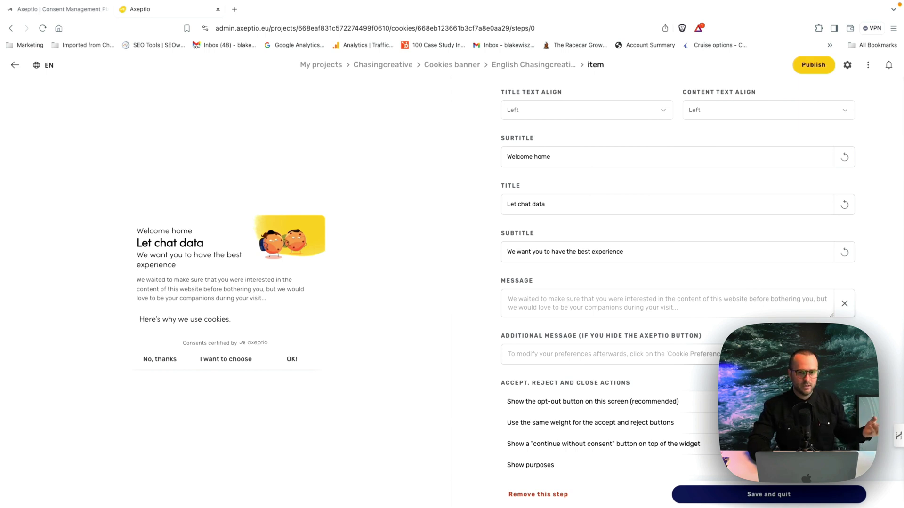
- Review the Consent Mode V2 settings, toggling ads data redaction on and back off
left_click(758, 494)
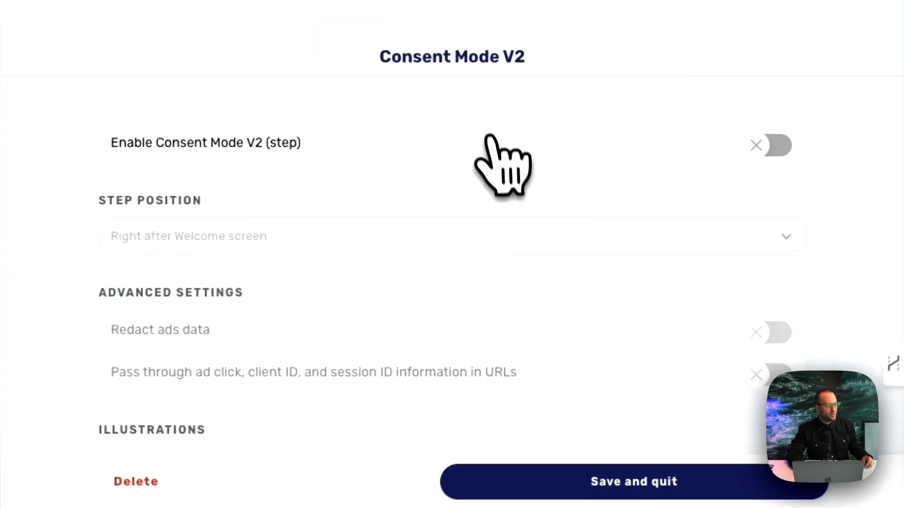
scroll(500, 155, "down", 1)
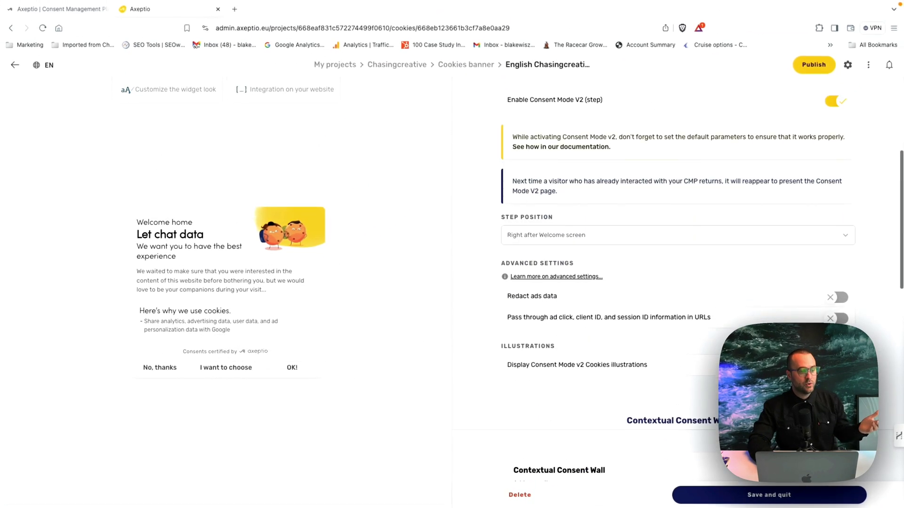
scroll(678, 282, "down", 1)
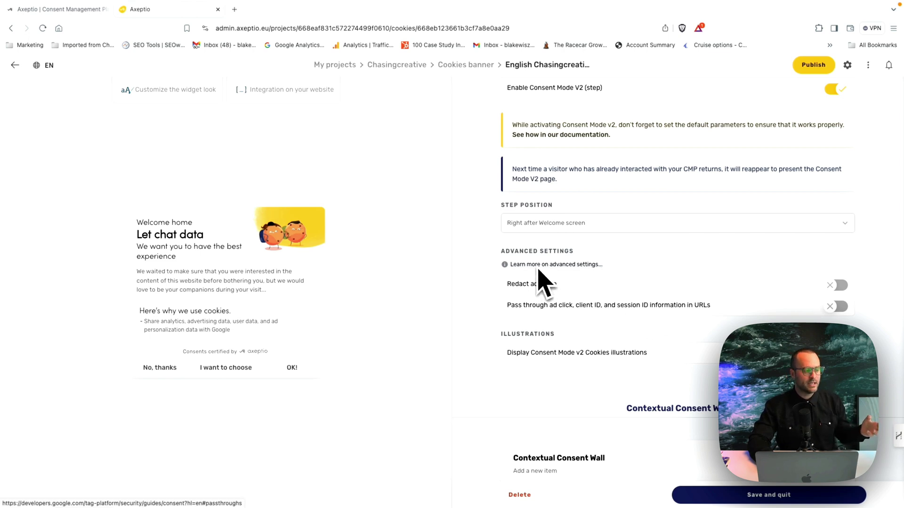
left_click(836, 286)
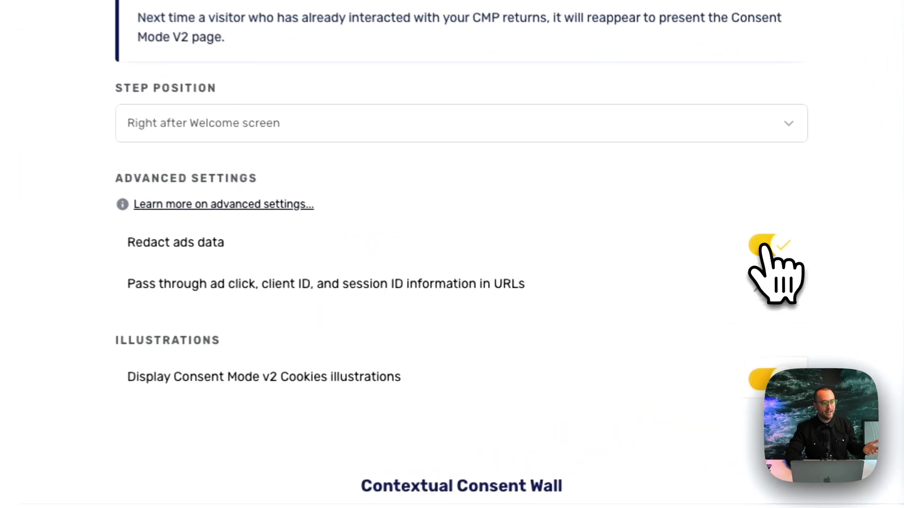
left_click(765, 243)
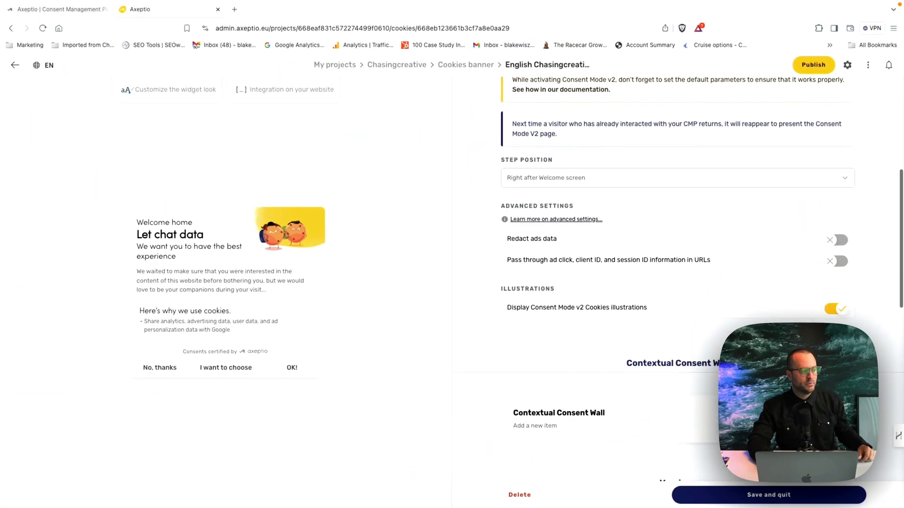
scroll(678, 283, "down", 2)
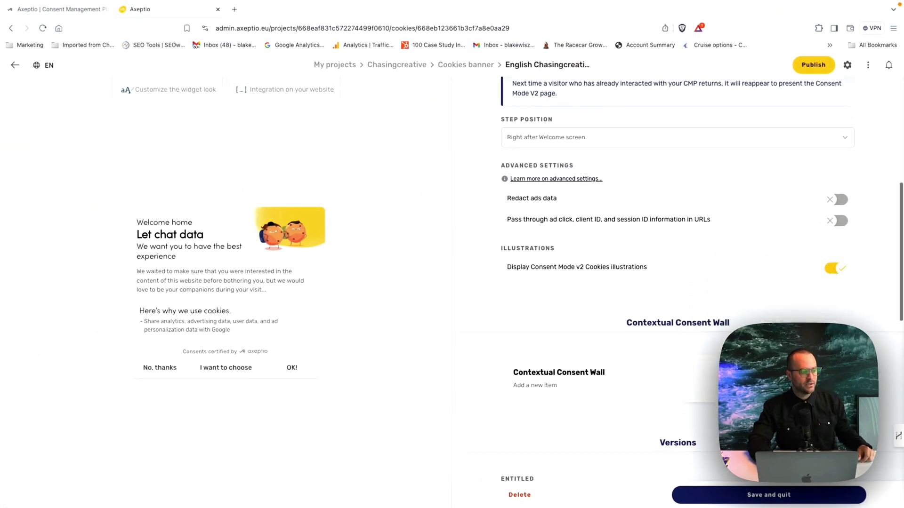
scroll(678, 283, "down", 2)
scroll(678, 282, "down", 3)
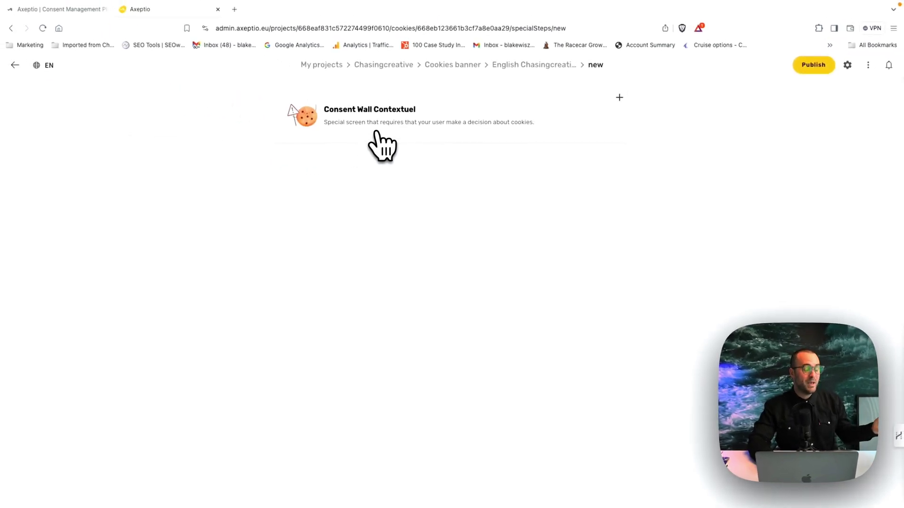
- Add a Consent Wall Contextuel item, then scroll down to the versions settings
left_click(379, 138)
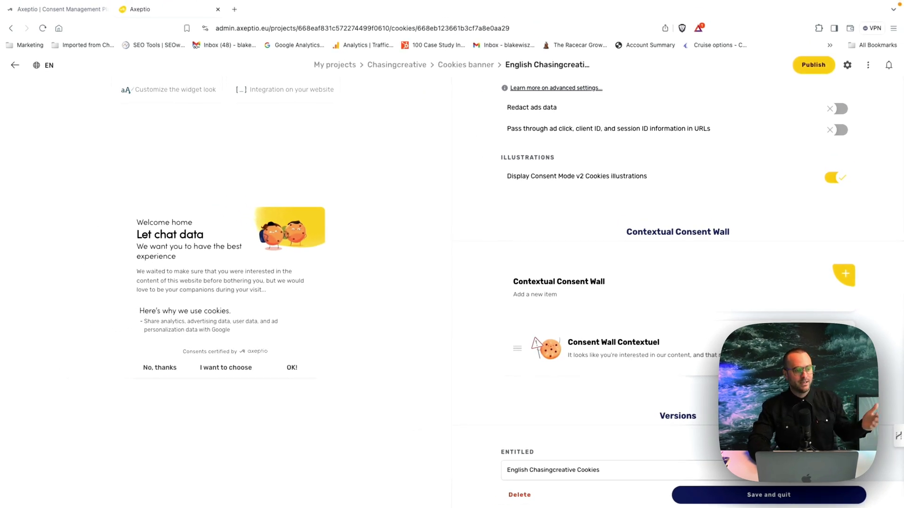
scroll(678, 282, "down", 3)
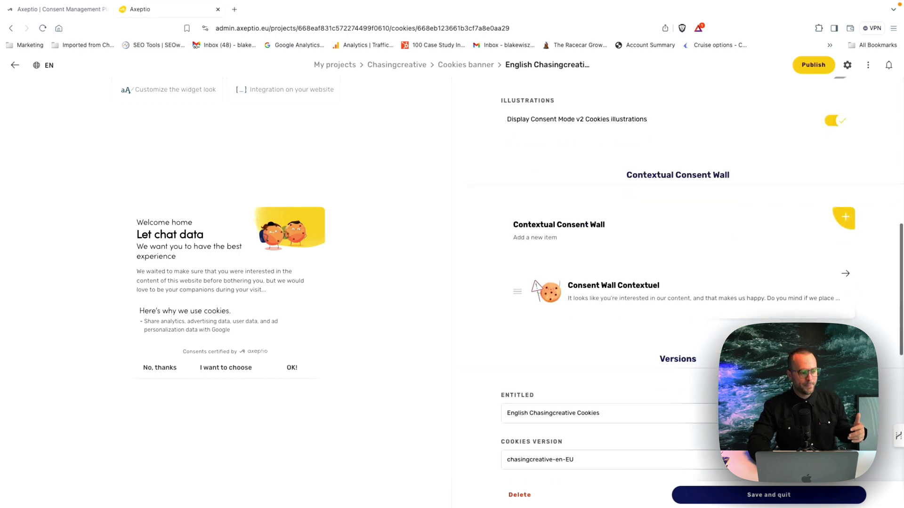
scroll(797, 299, "down", 6)
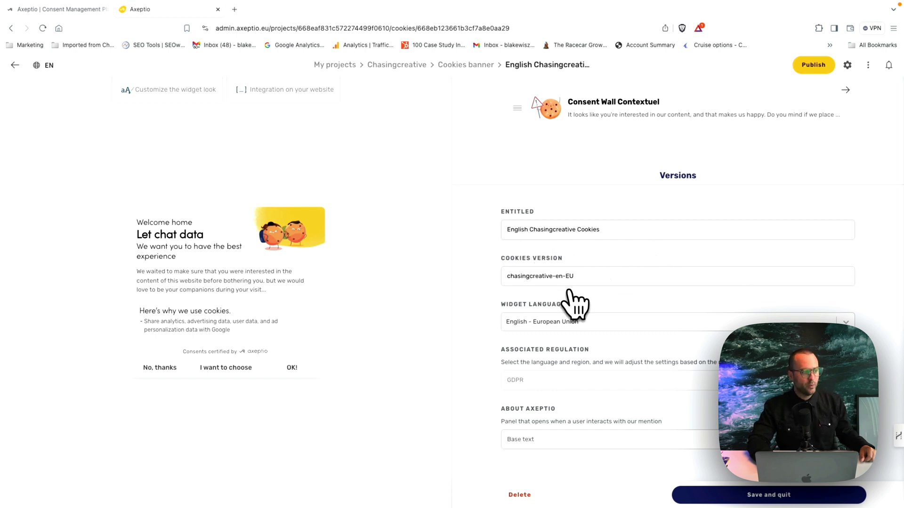
- Preview the widget in Bulgarian and French – Quebec, then pick English – Canada (Quebec)
left_click(599, 317)
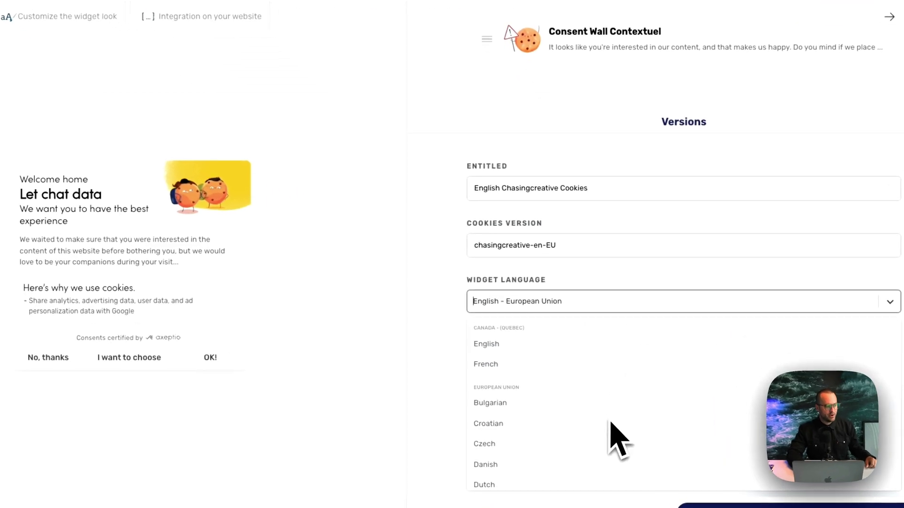
left_click(574, 403)
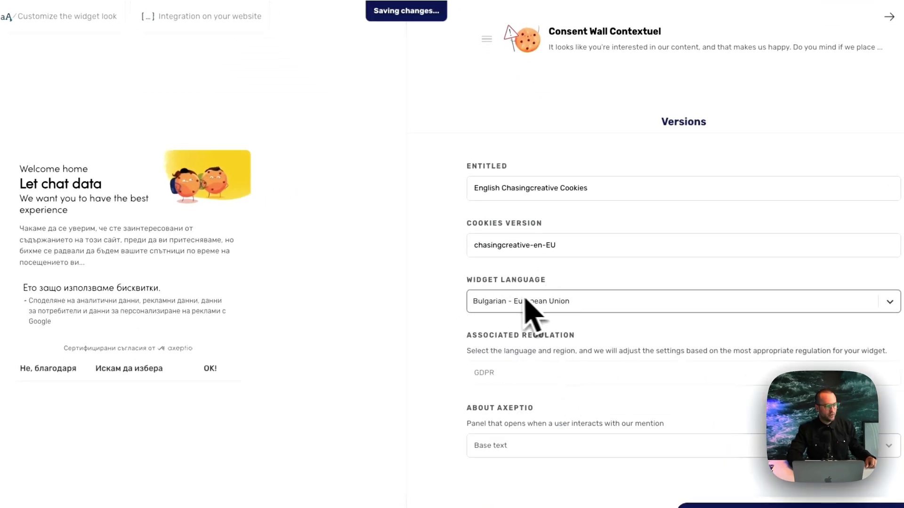
left_click(602, 300)
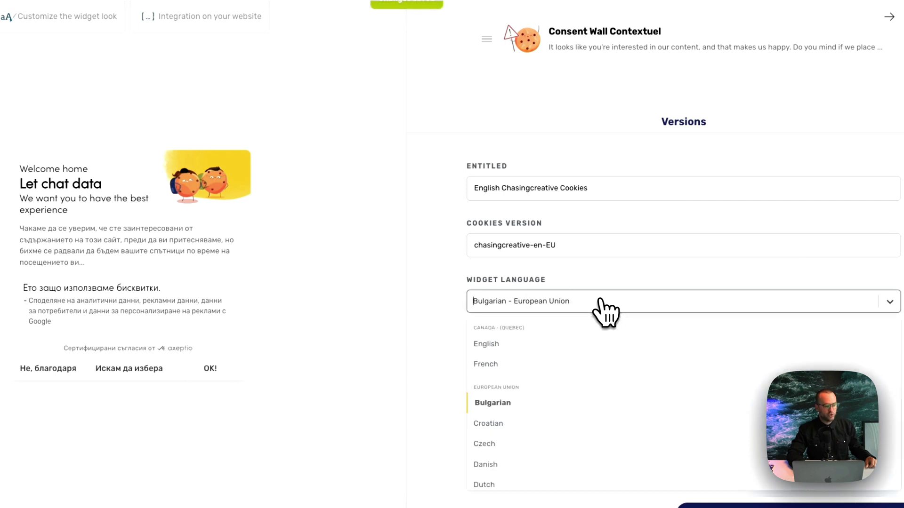
left_click(592, 368)
left_click(581, 303)
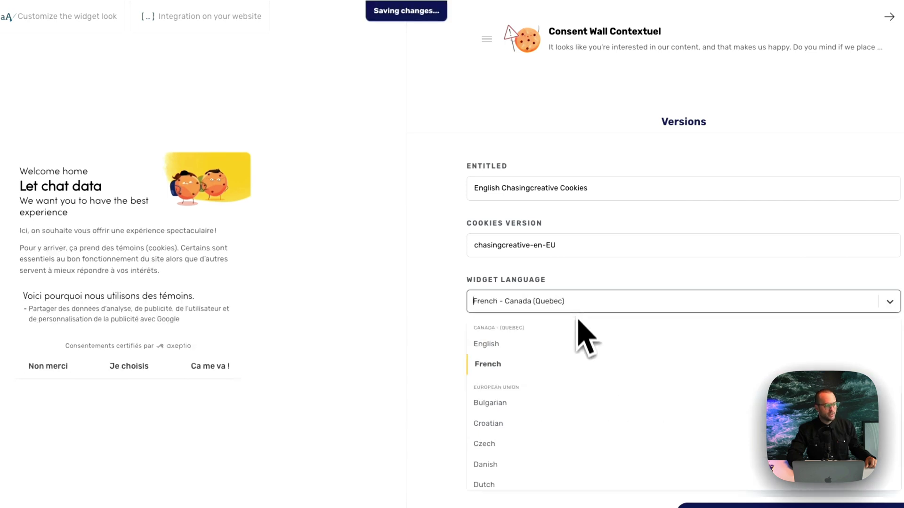
left_click(577, 344)
scroll(452, 349, "down", 2)
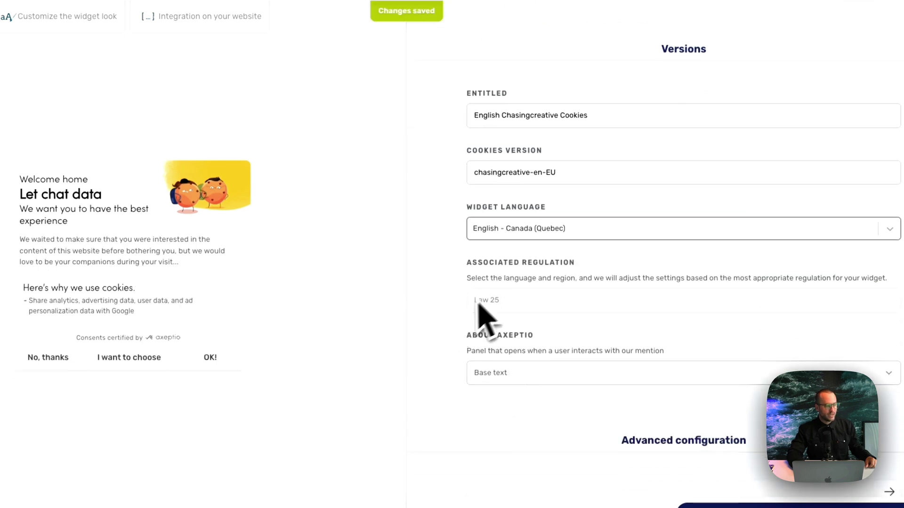
- Preview Czech and Lithuanian, settle on English – Canada (Quebec), and keep About Axeptio on Base text
left_click(601, 235)
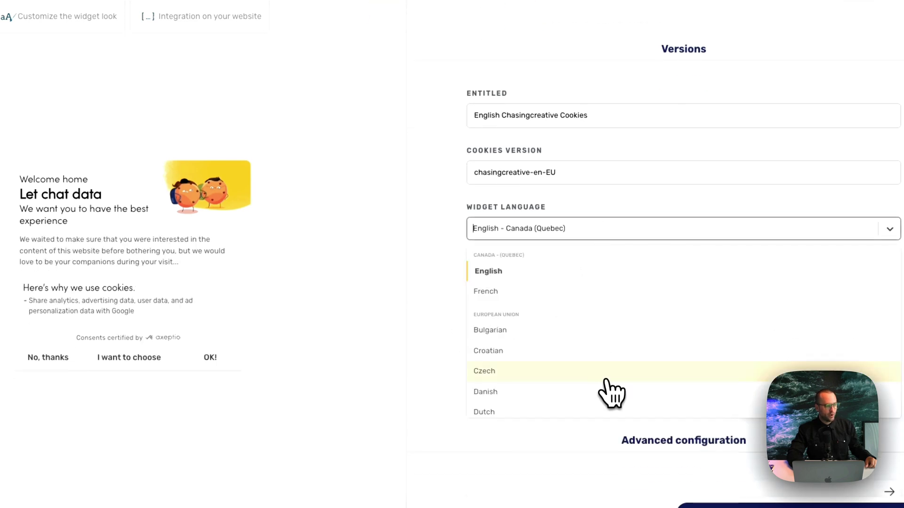
left_click(606, 369)
left_click(612, 230)
scroll(631, 357, "down", 4)
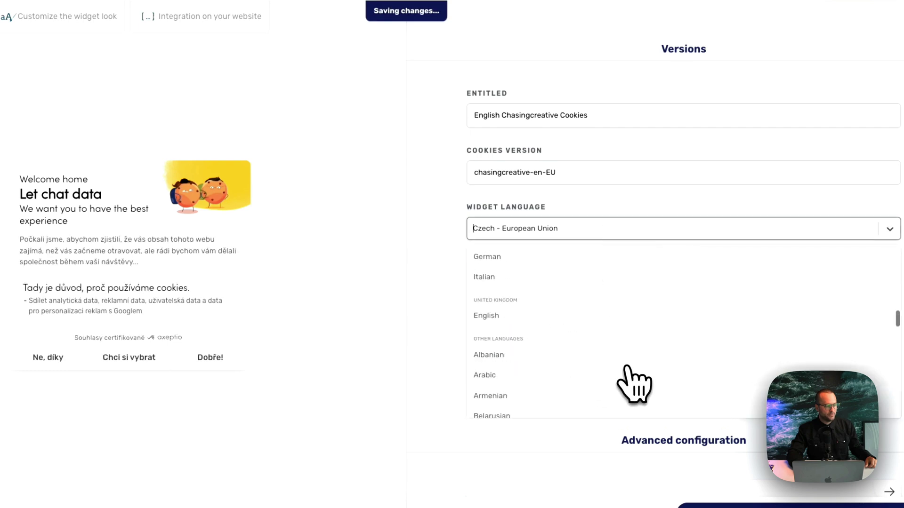
scroll(630, 376, "down", 5)
left_click(627, 366)
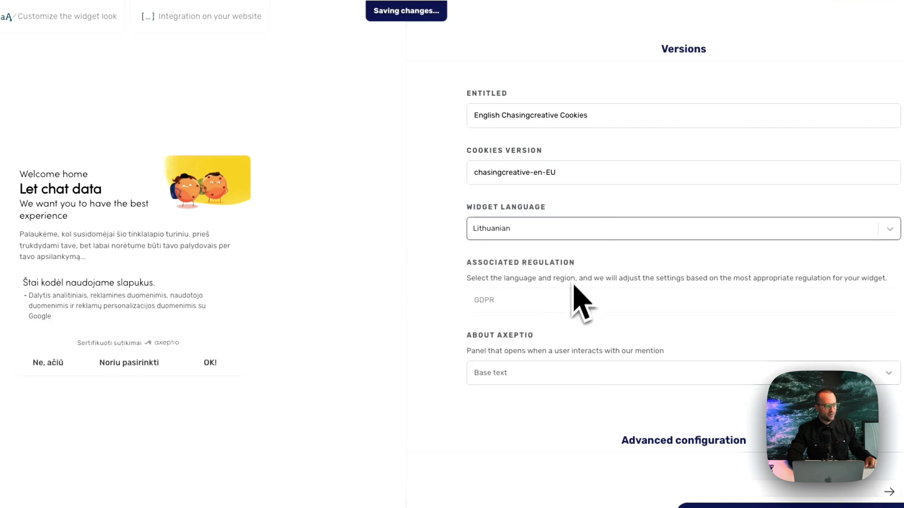
left_click(633, 226)
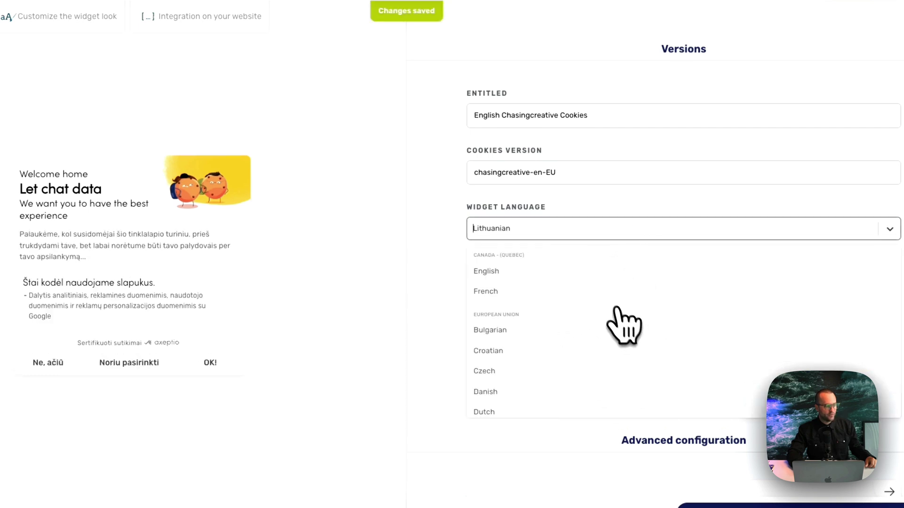
left_click(596, 276)
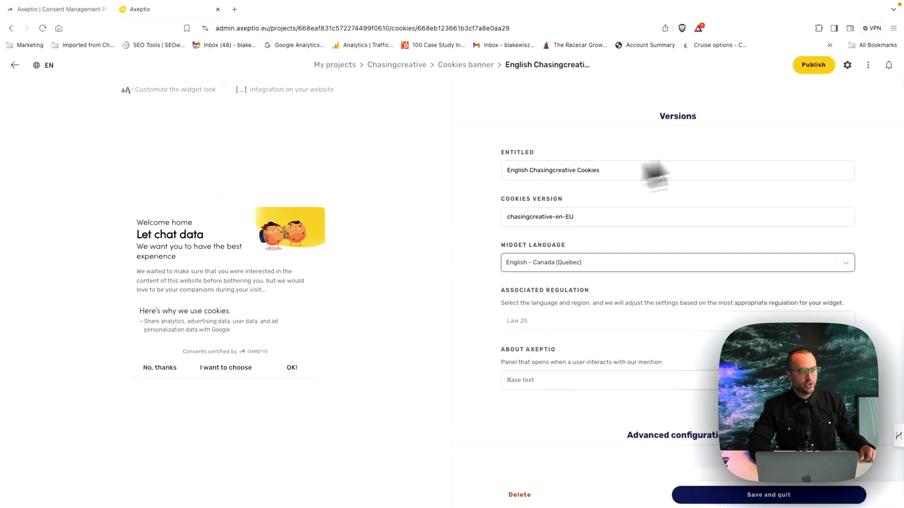
left_click(553, 381)
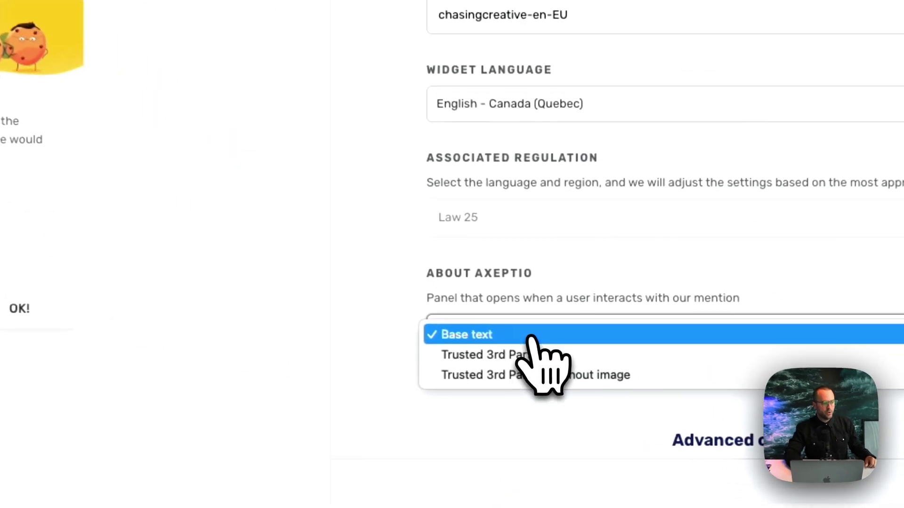
left_click(530, 335)
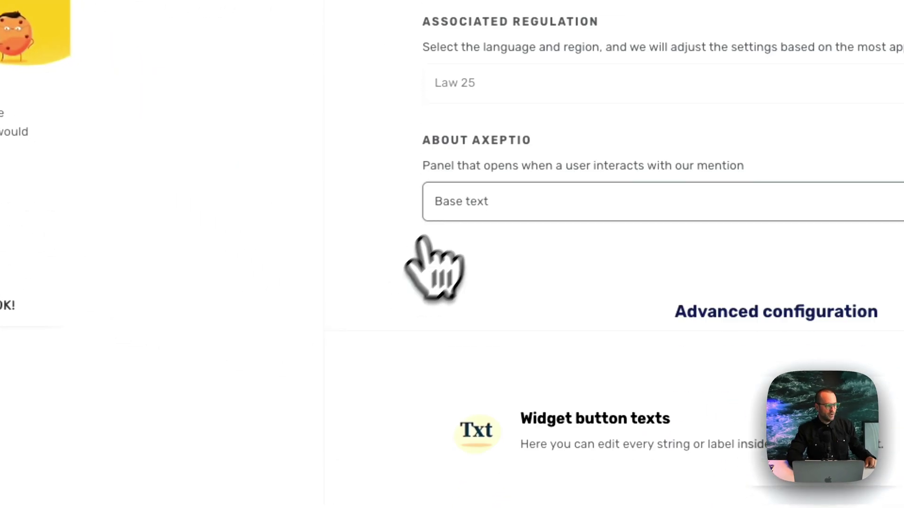
scroll(480, 256, "up", 1)
scroll(480, 245, "down", 1)
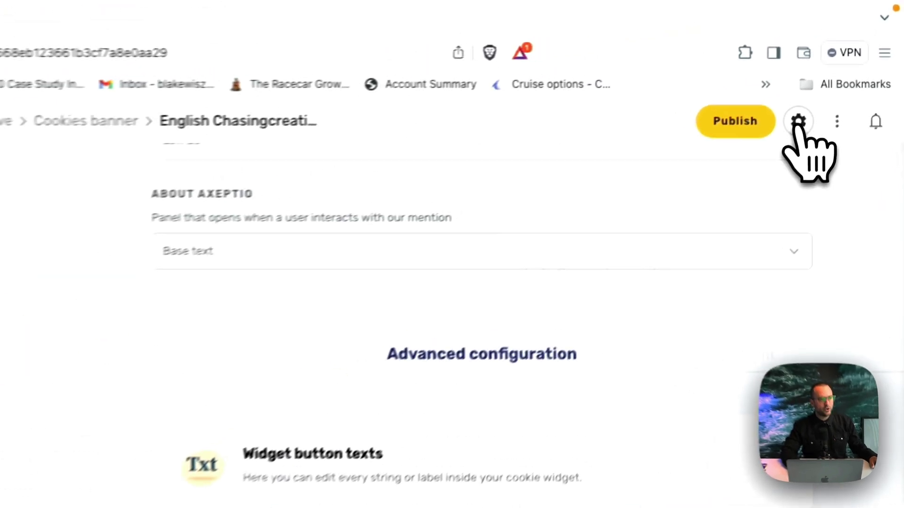
- Open Integrations from the settings gear menu to reach the Analytics Connectors page
left_click(796, 122)
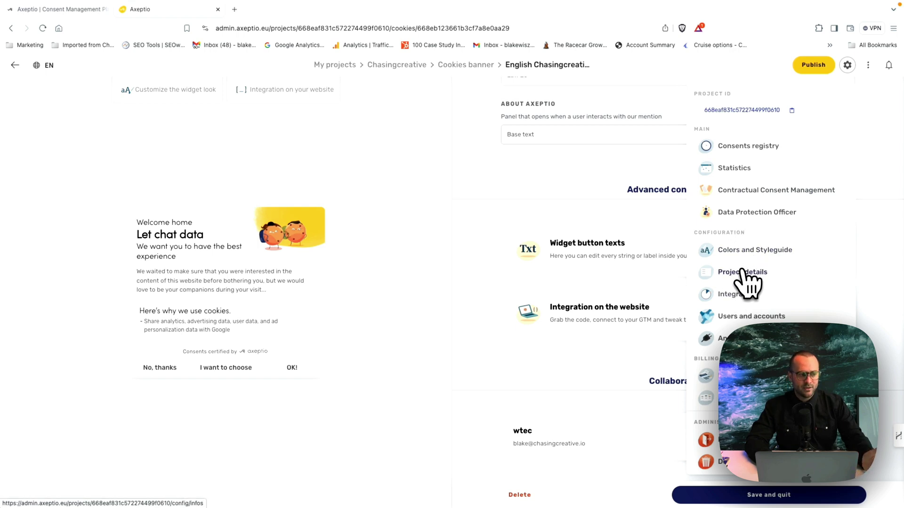
left_click(736, 292)
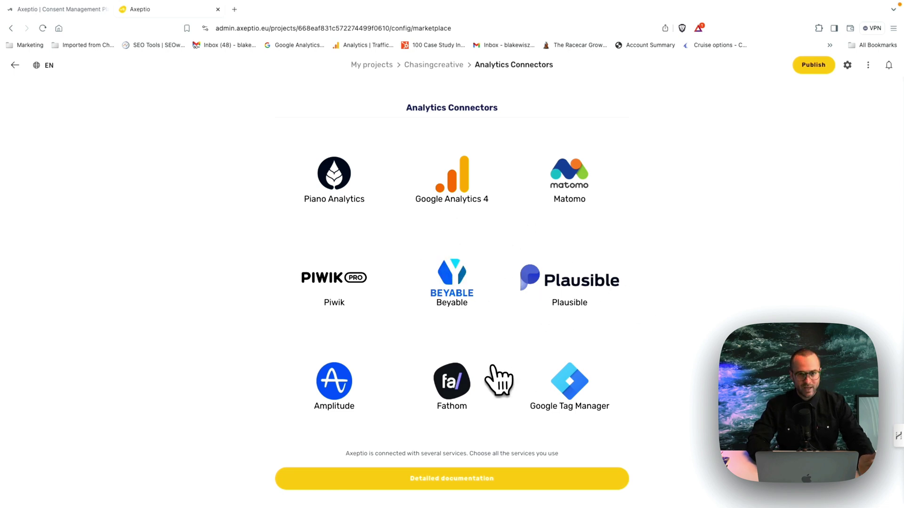
- Scroll down the navigation to reach the Cookies banner section under Analytics Connectors
scroll(492, 366, "down", 1)
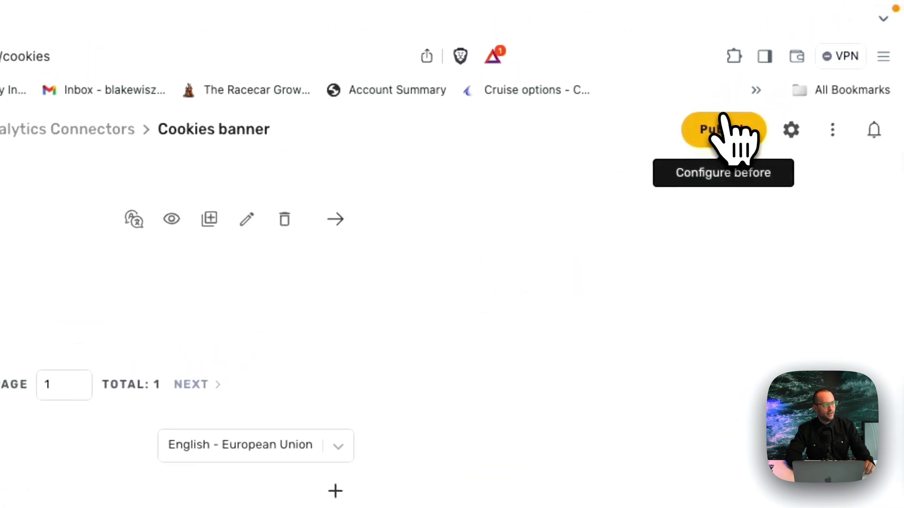
left_click(723, 117)
left_click(337, 165)
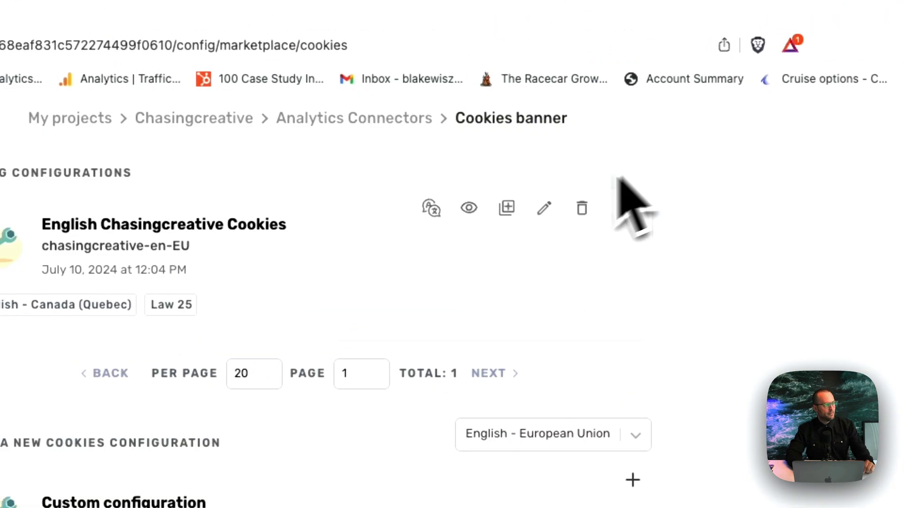